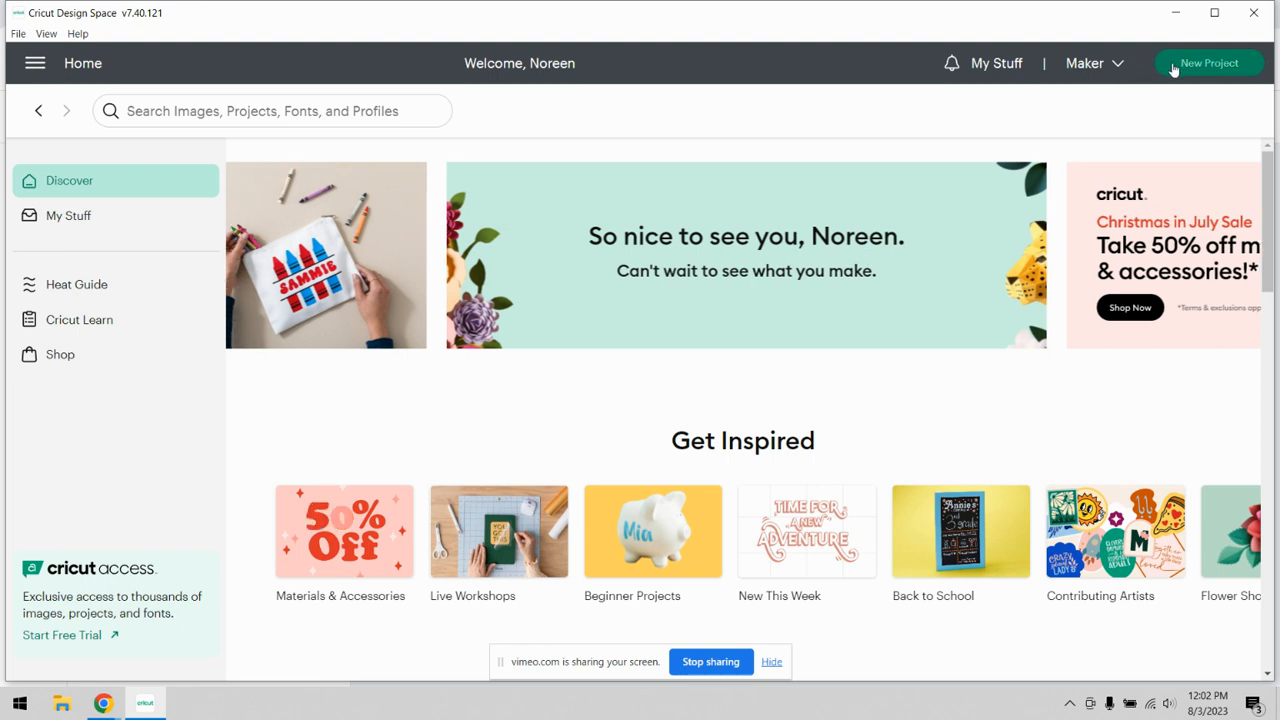
Start a new project replacing the unsaved one on the canvas, and choose the Dumbo2 image file for upload
click(1210, 63)
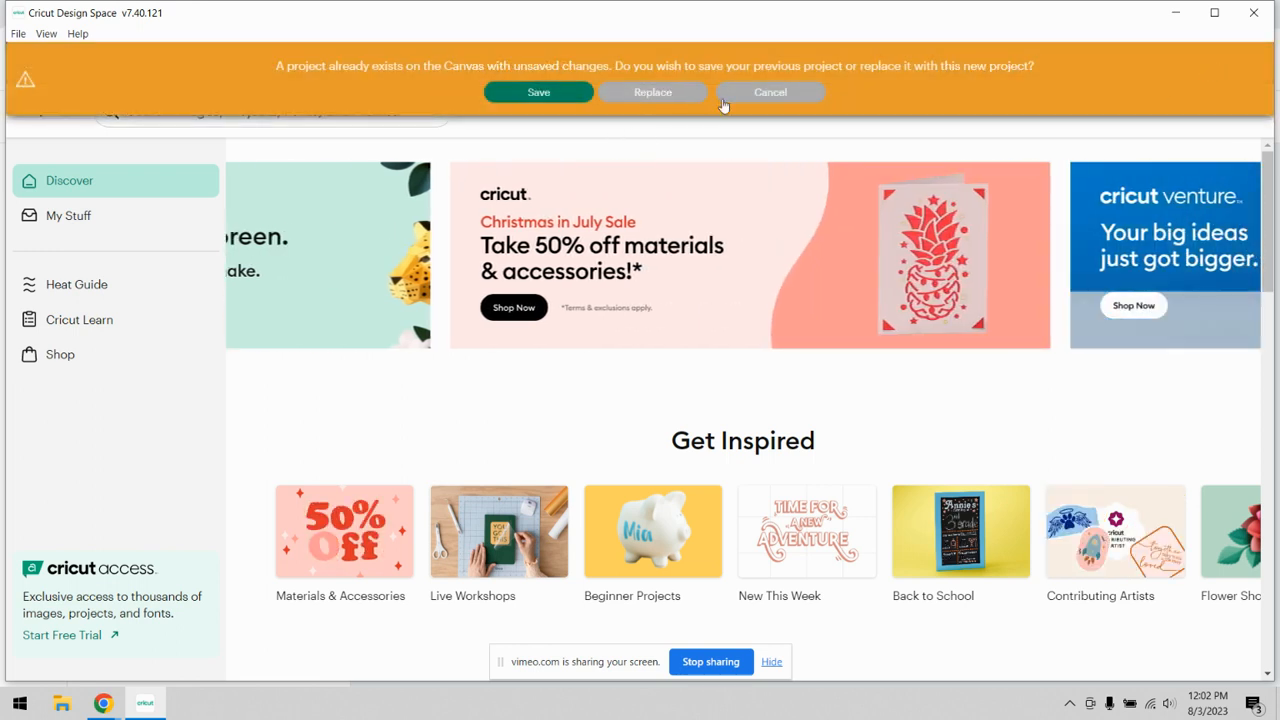
click(680, 92)
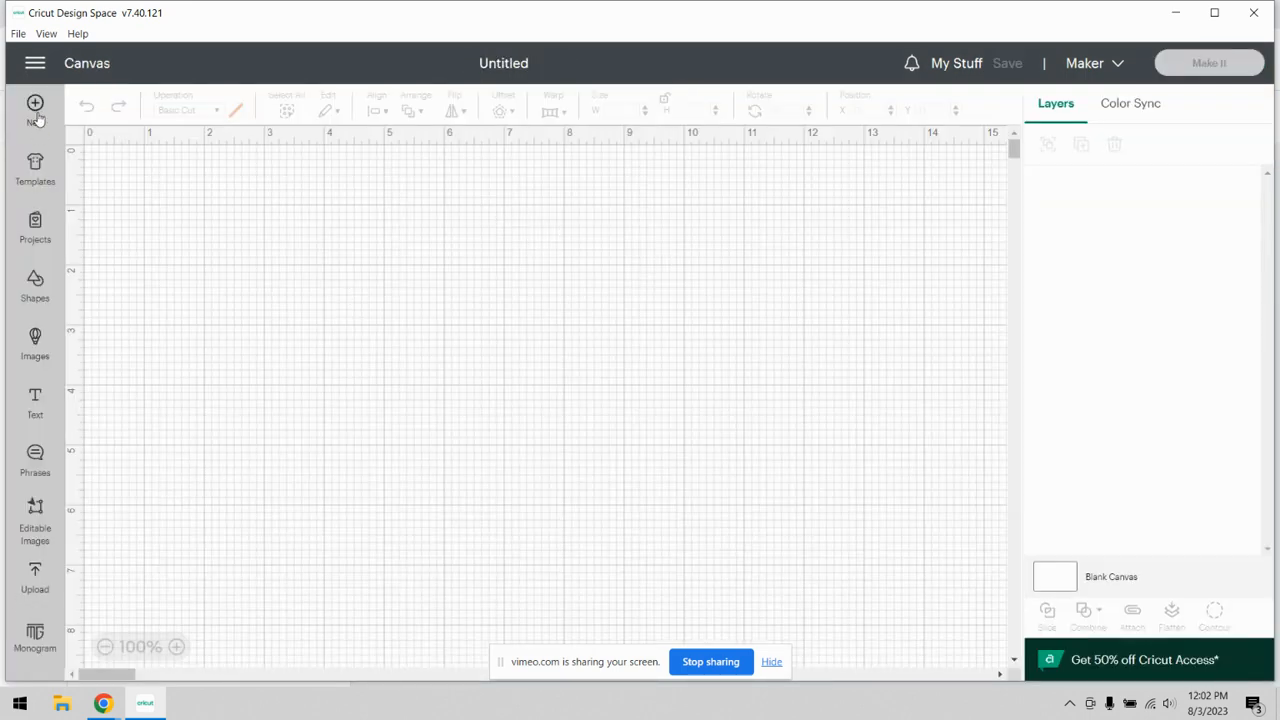
click(36, 586)
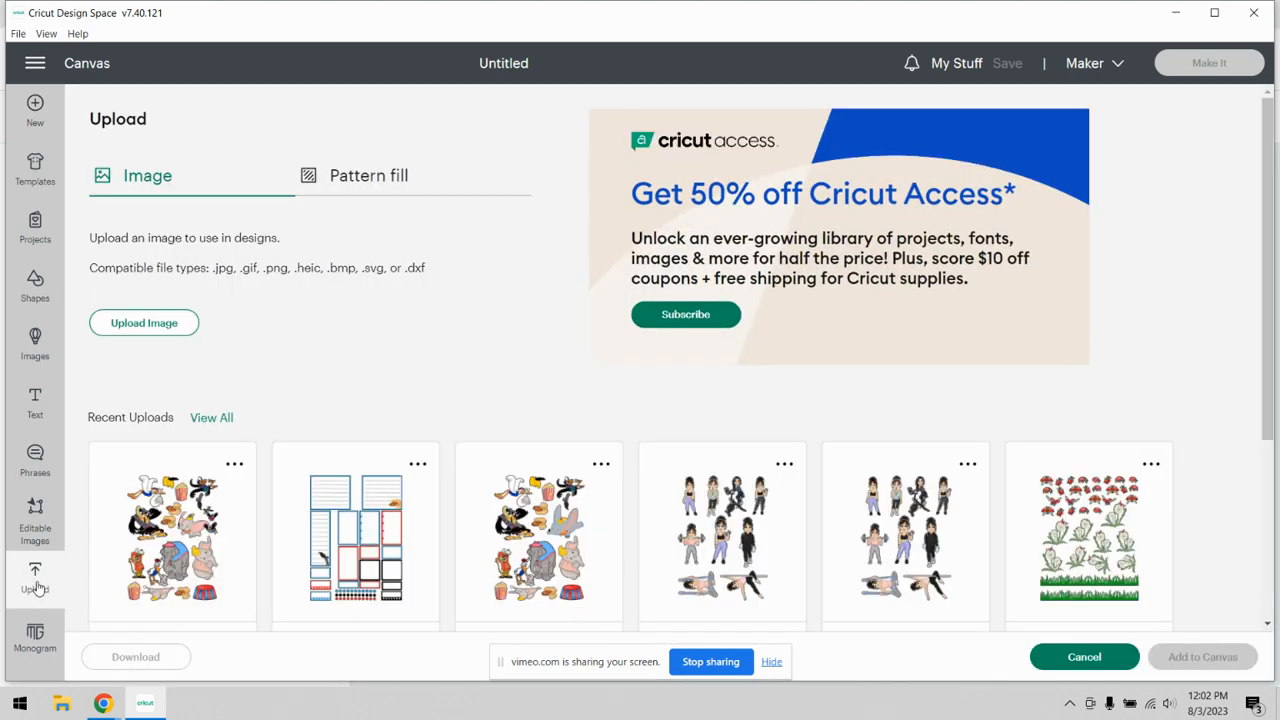
click(145, 328)
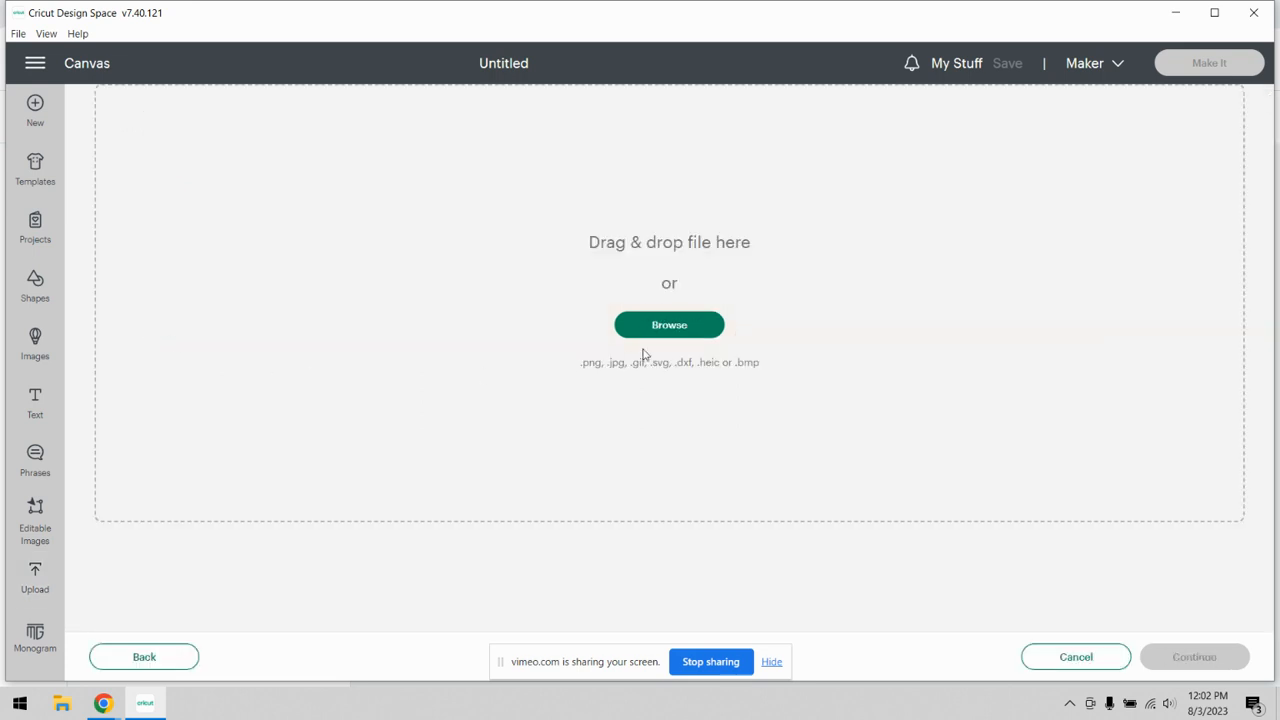
click(704, 328)
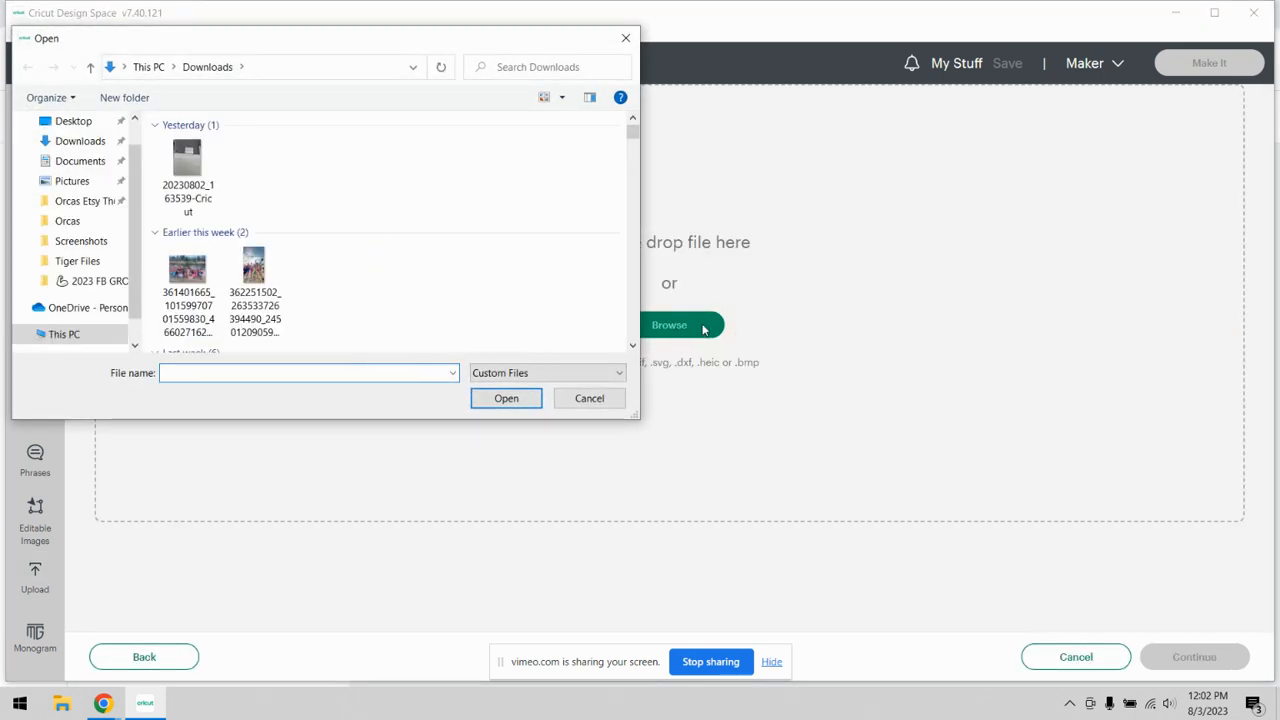
double_click(320, 170)
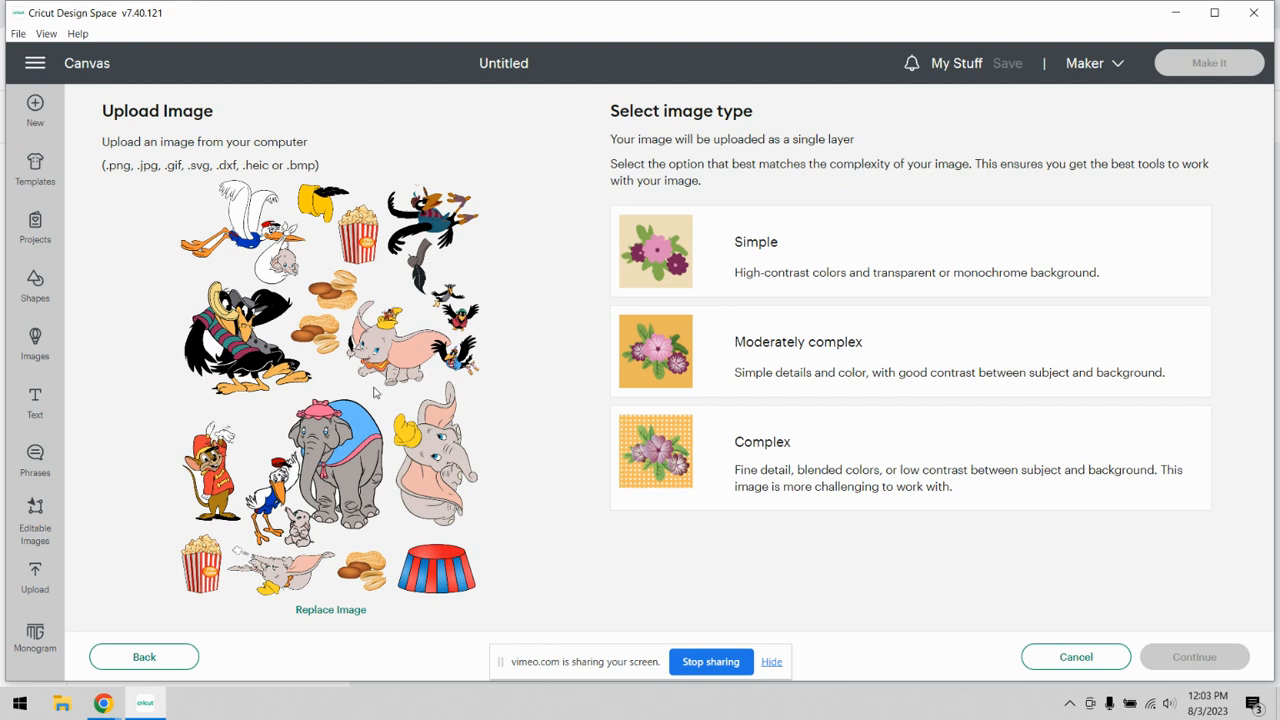
Set the uploaded image's type to Complex and accept its background without any removal
click(714, 466)
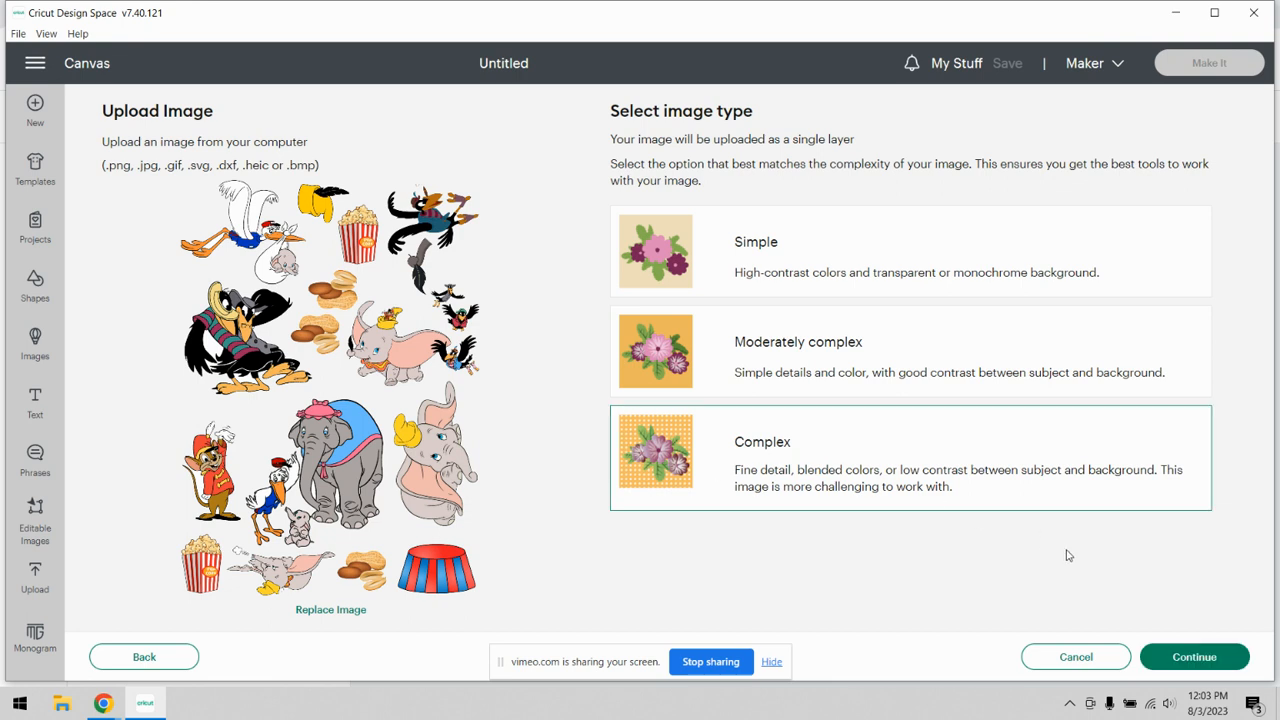
click(1208, 658)
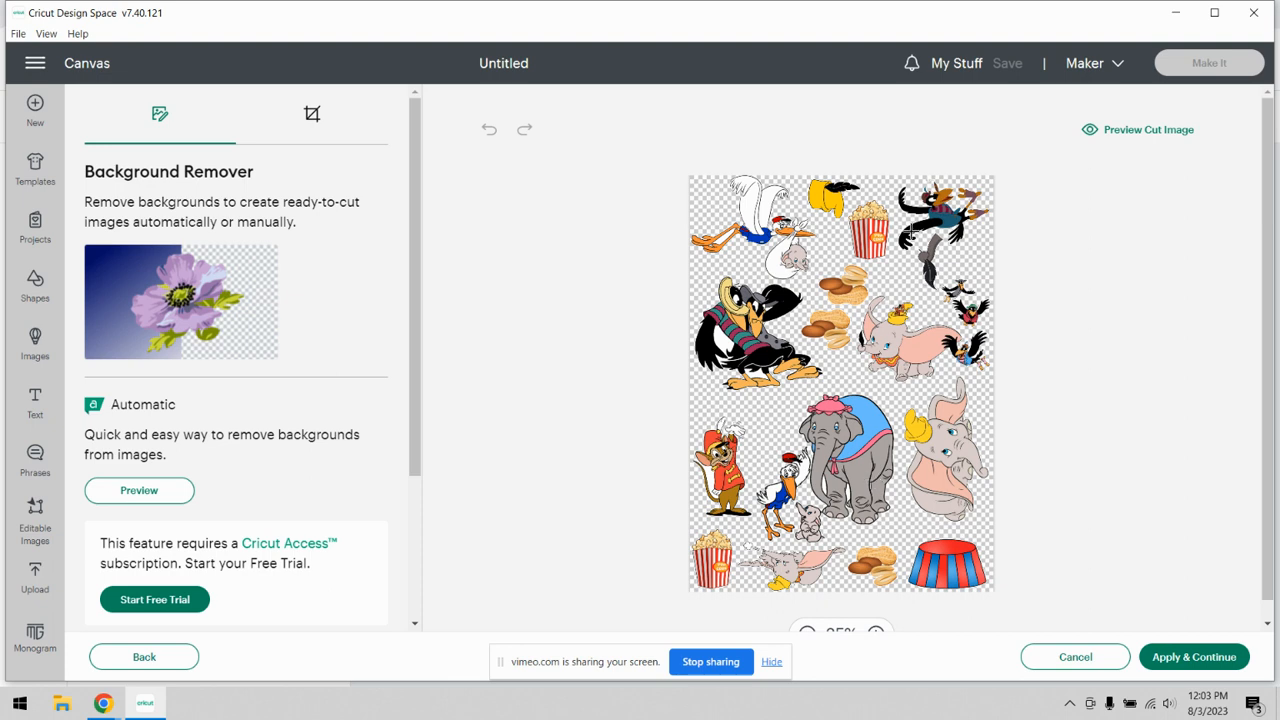
click(1196, 662)
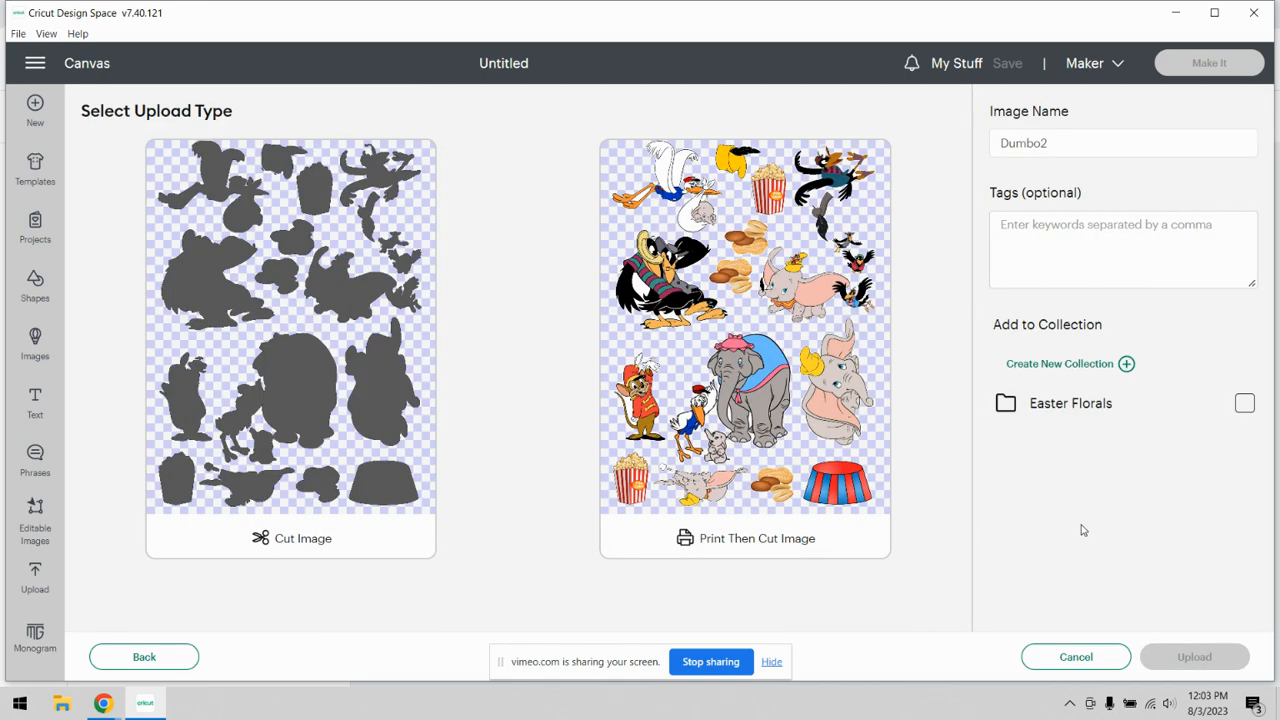
Upload Dumbo2 as a Print Then Cut image and add it to the canvas
click(728, 215)
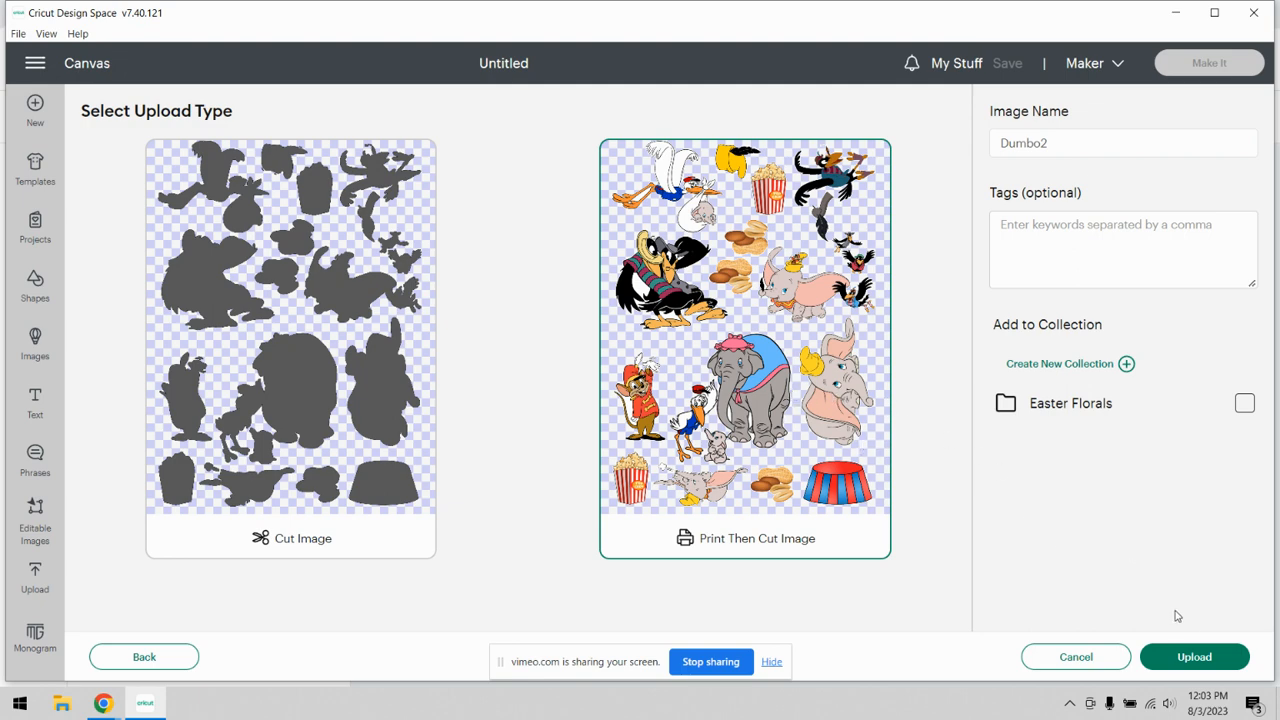
click(1205, 660)
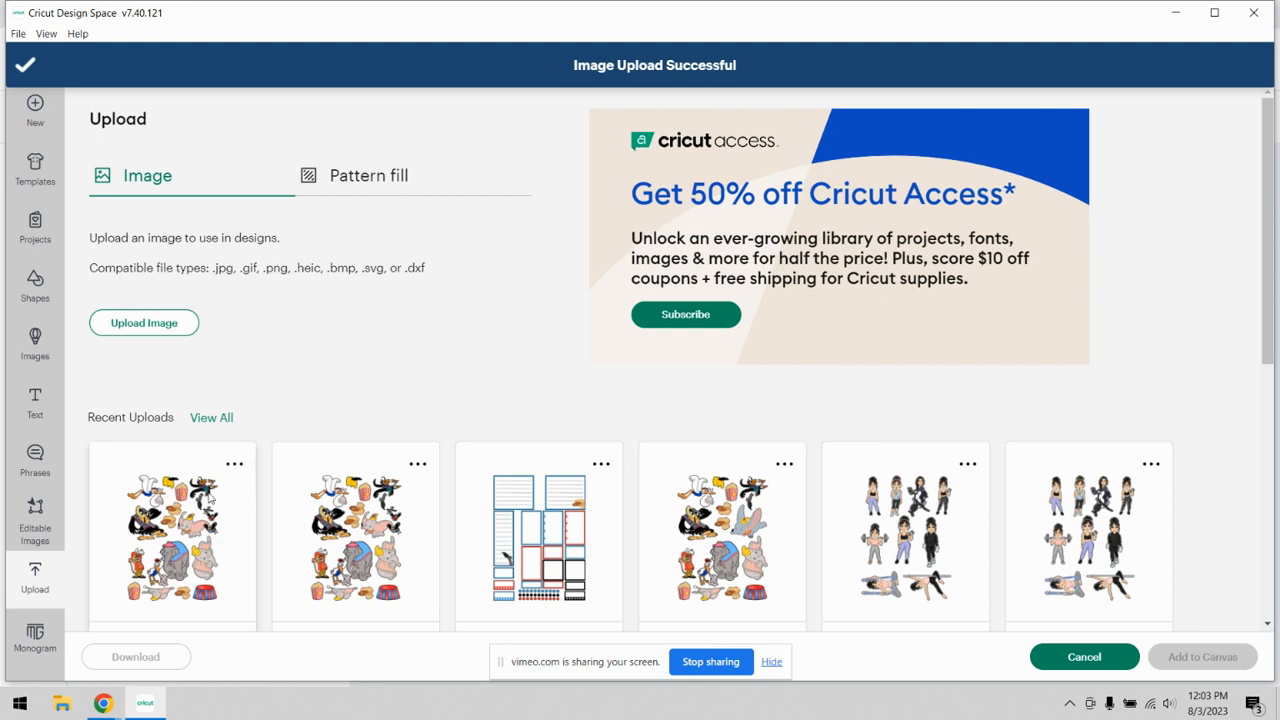
click(174, 518)
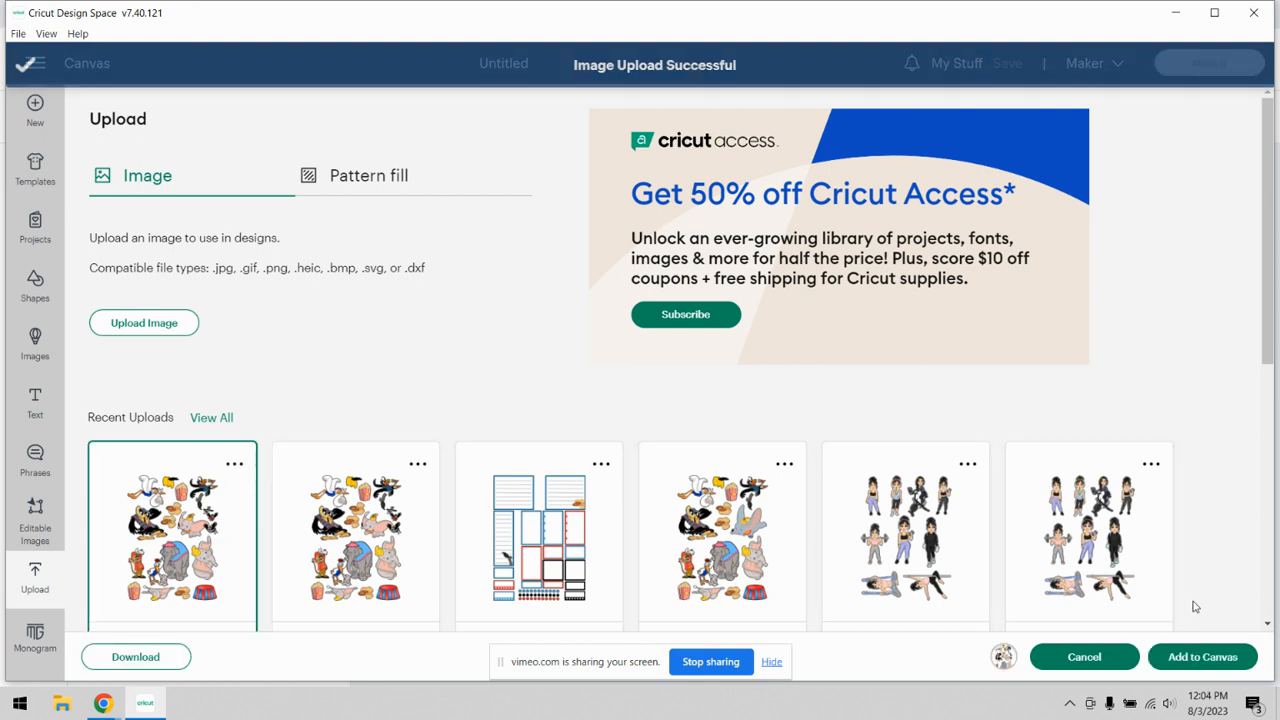
click(1219, 667)
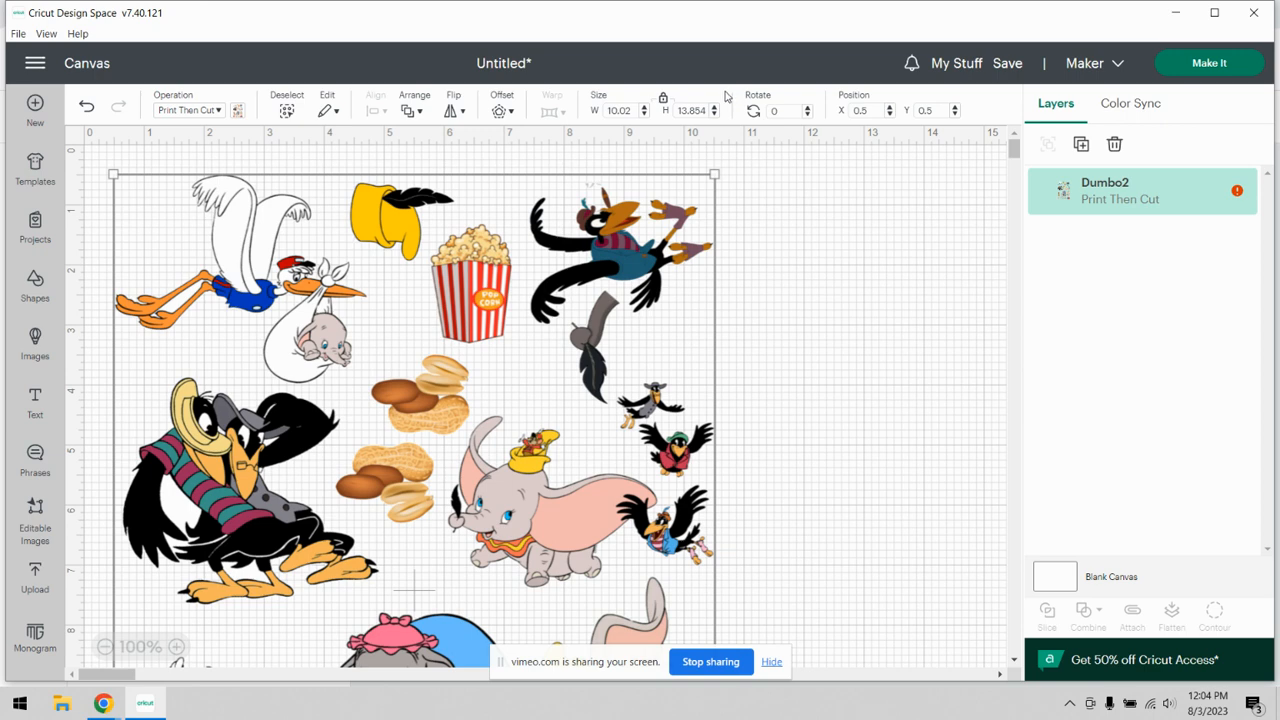
Unlock the Dumbo2 image's proportions and resize it to 6.75 wide by 9.25 high
click(663, 103)
drag(636, 114, 603, 116)
text(8)
text(.75)
key(Tab)
text(9)
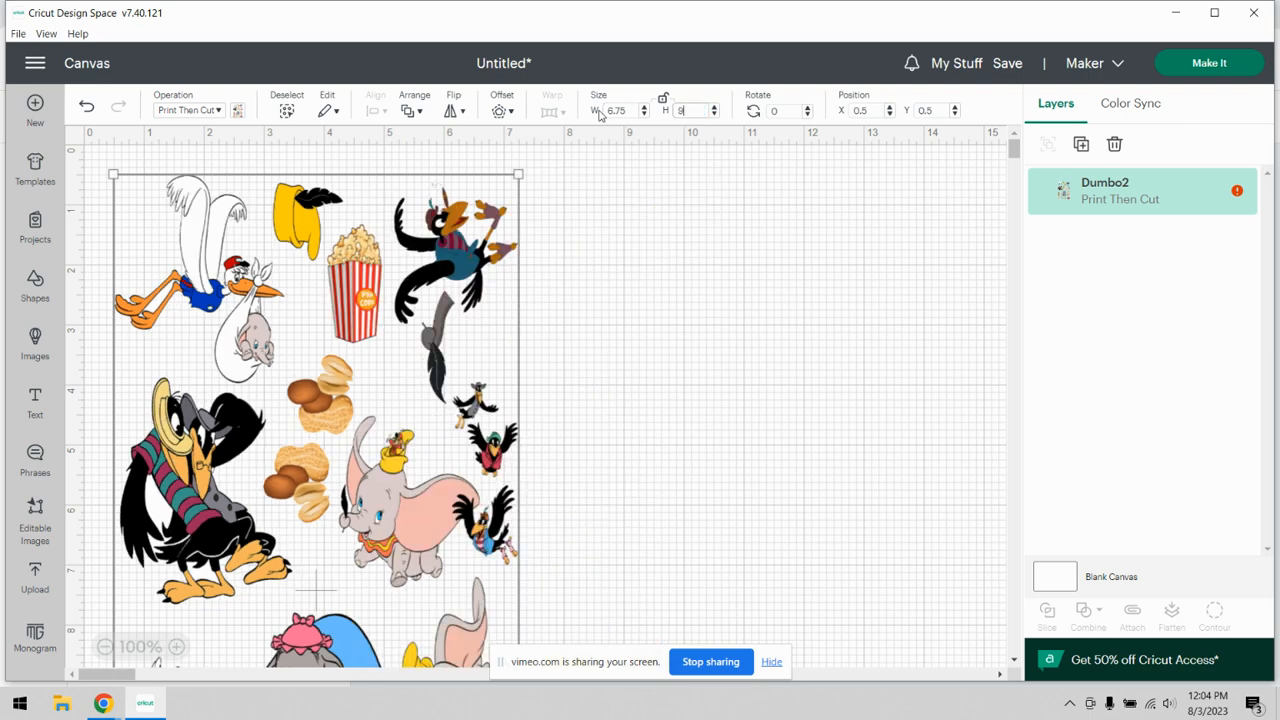
key(Tab)
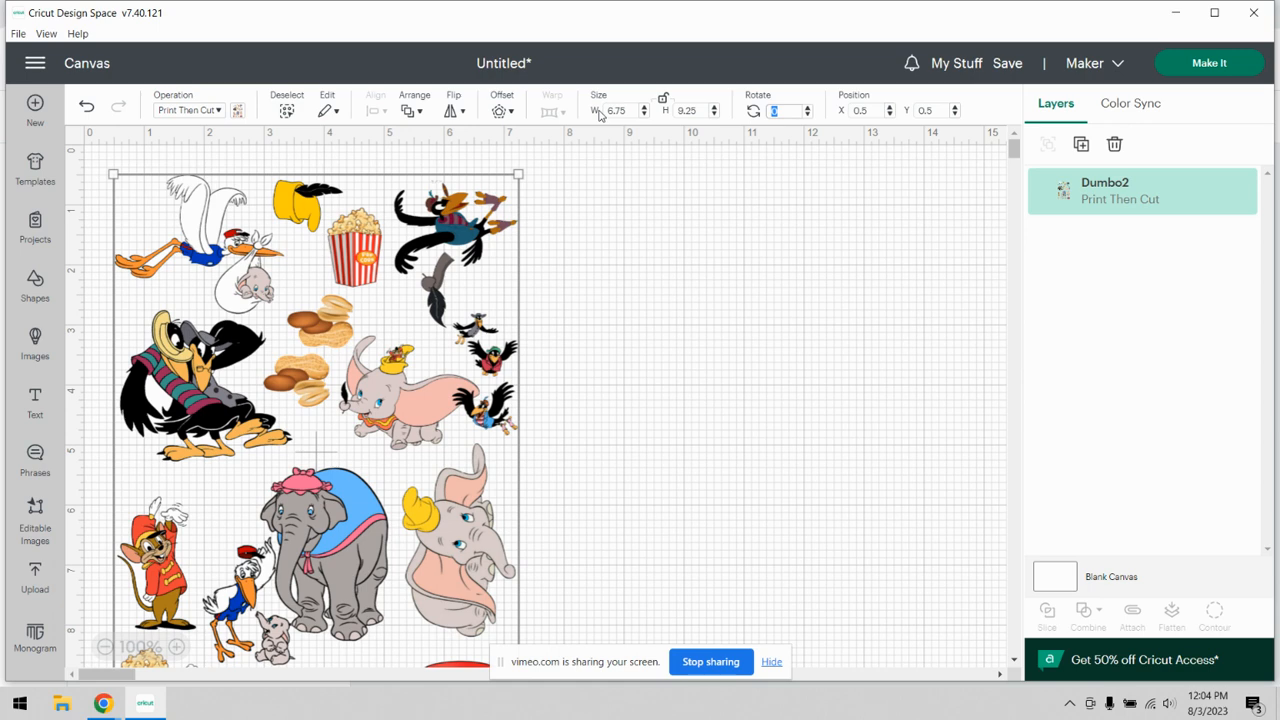
Place the Dumbo2 image at the canvas origin by setting its position to X 0 and Y 0
key(Tab)
text(0)
key(Tab)
text(0)
key(Tab)
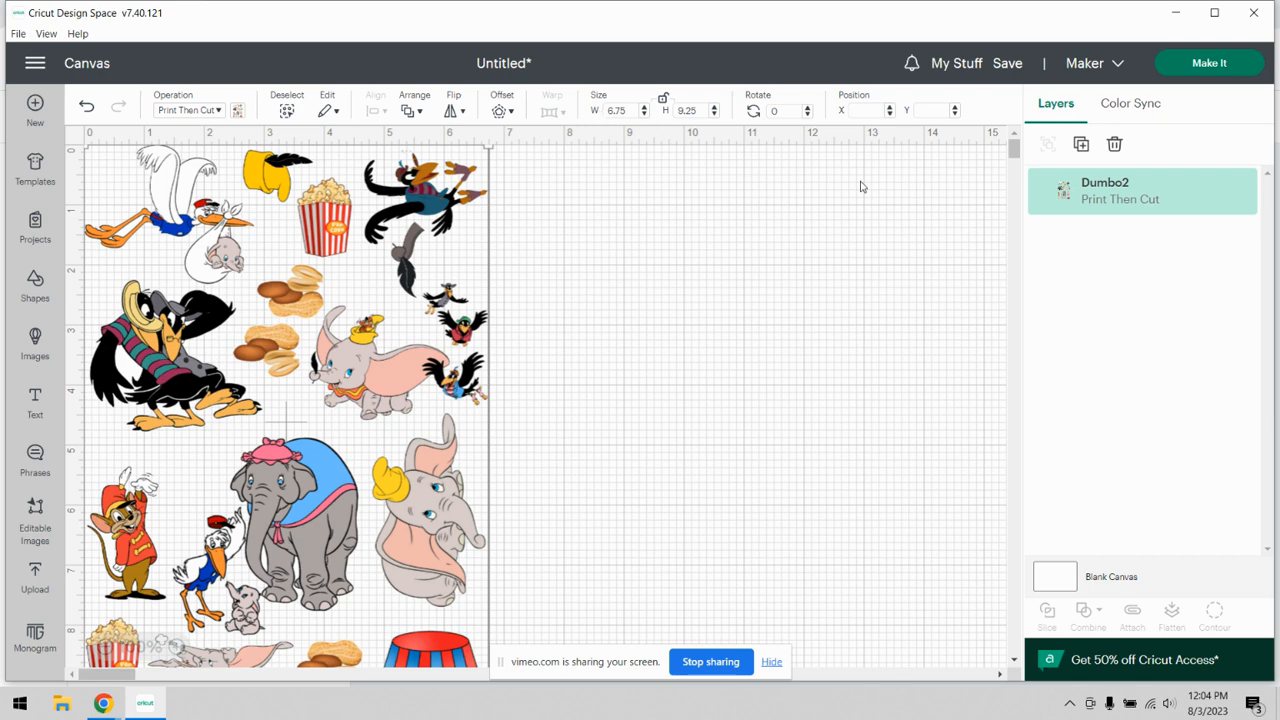
Proceed to making the project and check the full sticker sheet on the mat preview
click(1222, 63)
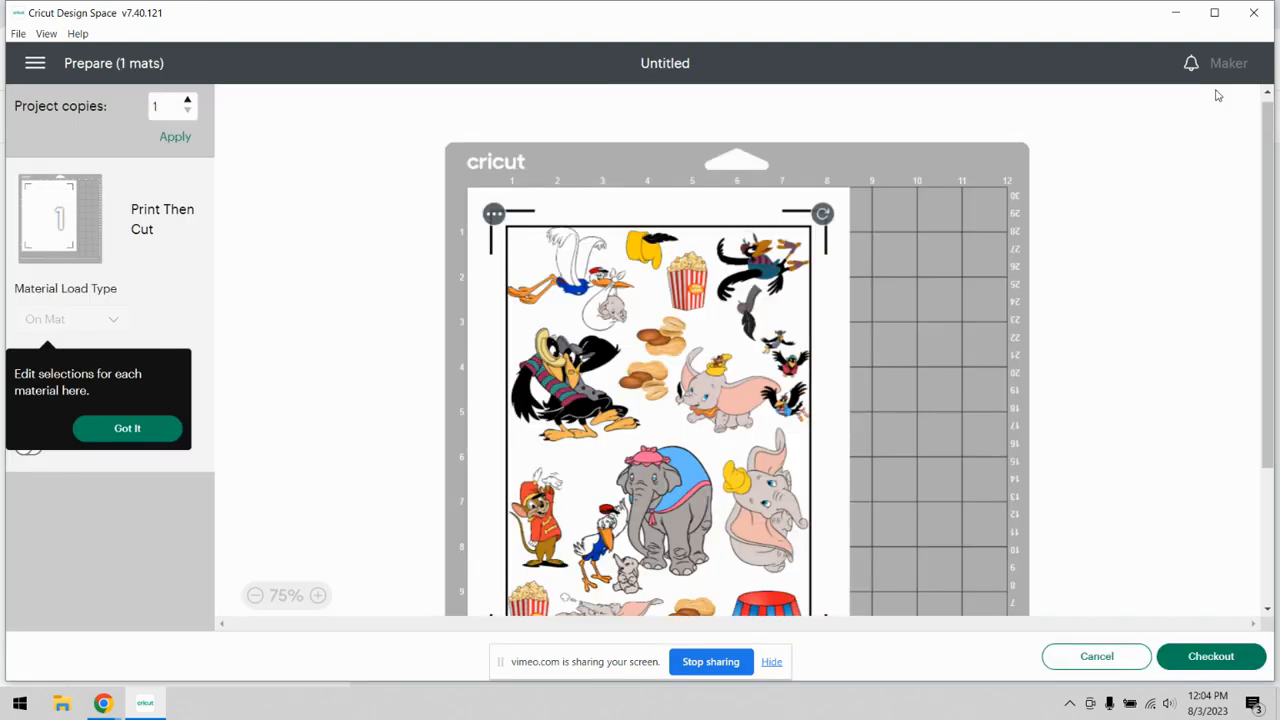
scroll(1015, 218, down, 2)
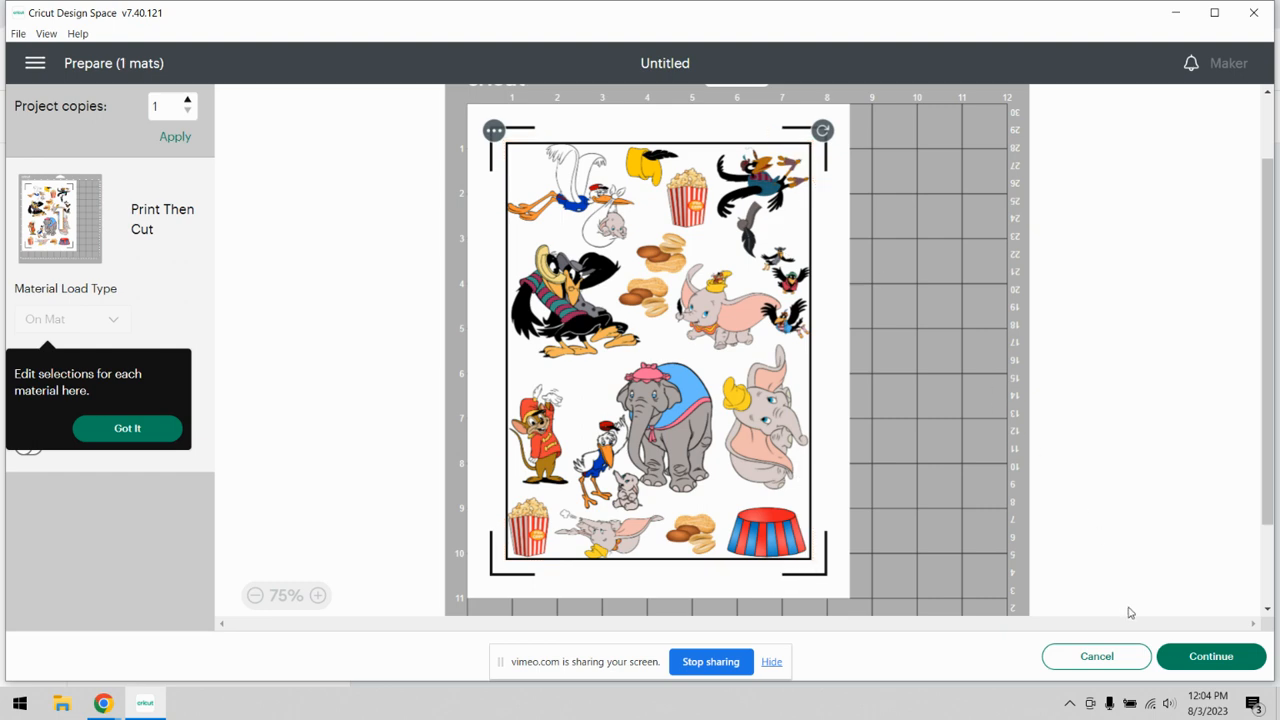
Continue to the letter-size print stage, cancel the cut and review the sheet on the mat preview again
click(1210, 657)
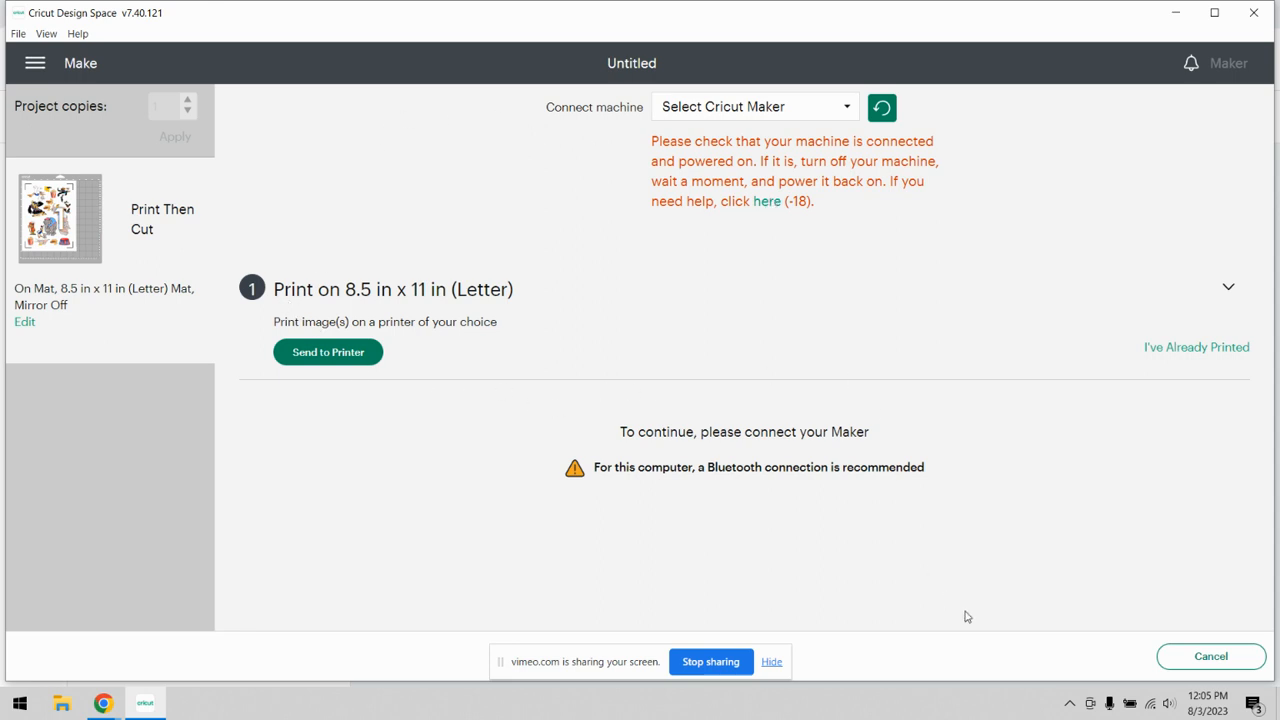
click(1205, 670)
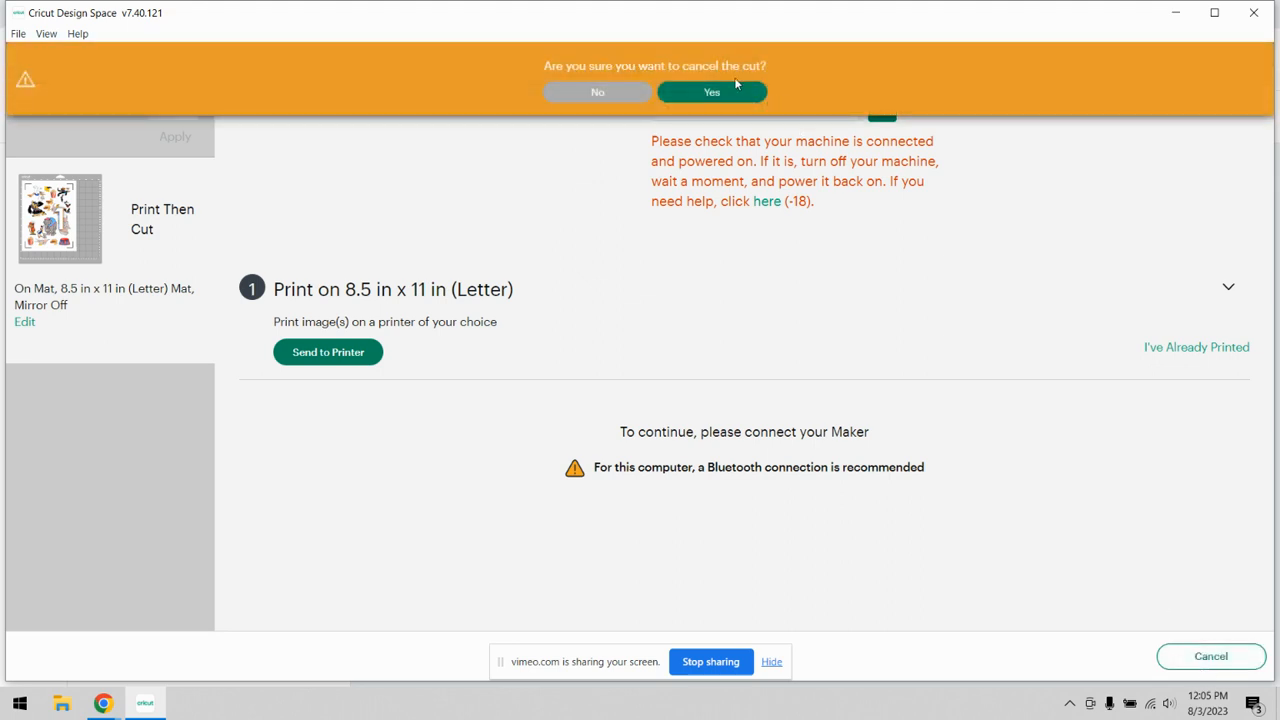
click(735, 84)
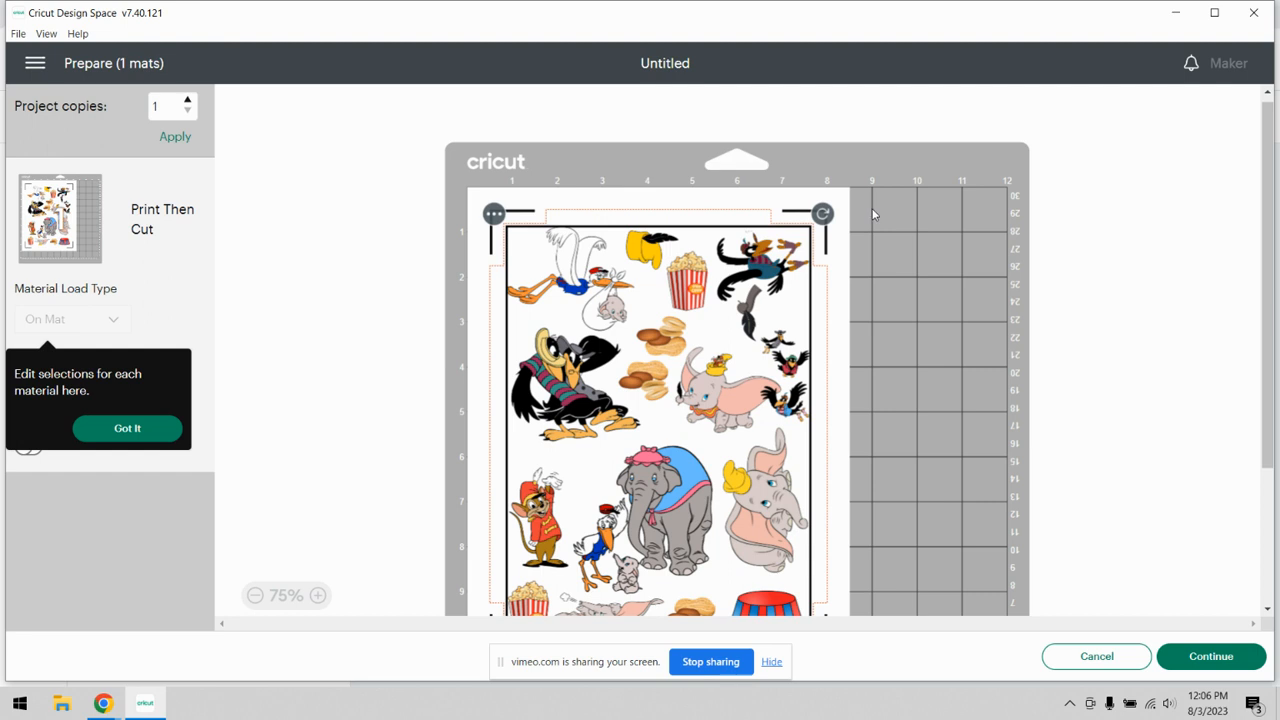
scroll(872, 213, down, 1)
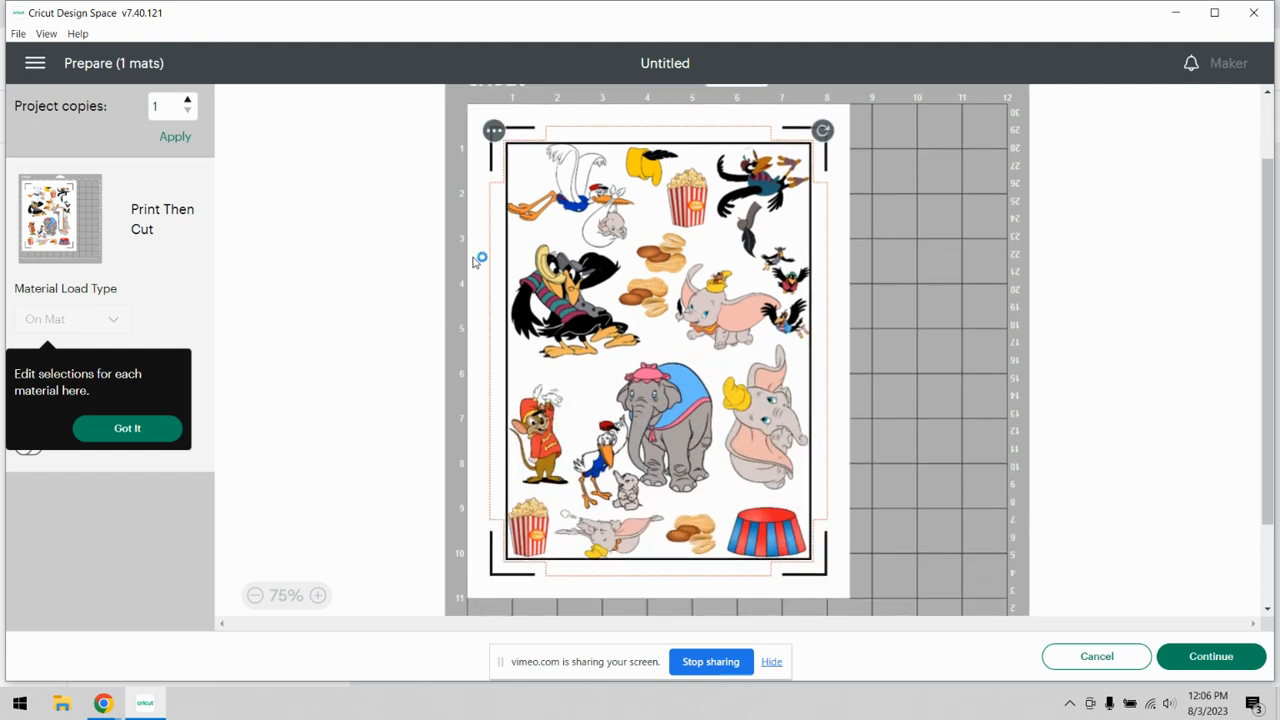